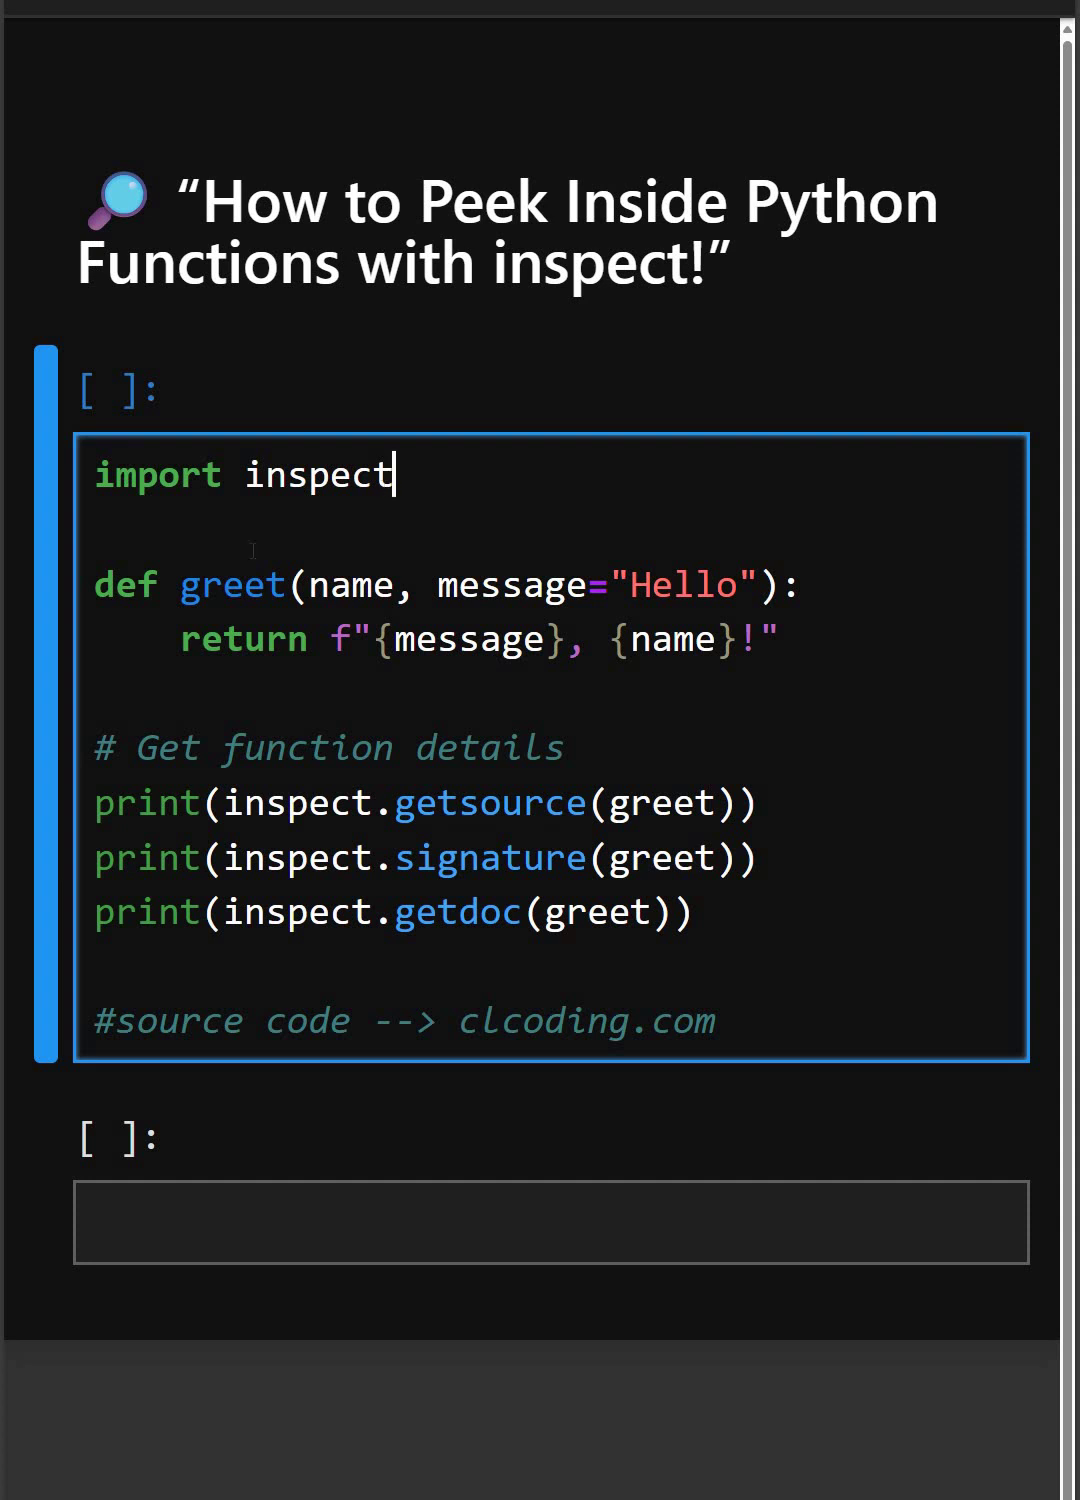
# Execute the greet inspection cell, printing its source, signature (name, message='Hello') and None
pyautogui.click(92, 592)
pyautogui.click(266, 585)
pyautogui.click(288, 858)
pyautogui.hotkey('shift', 'Return')
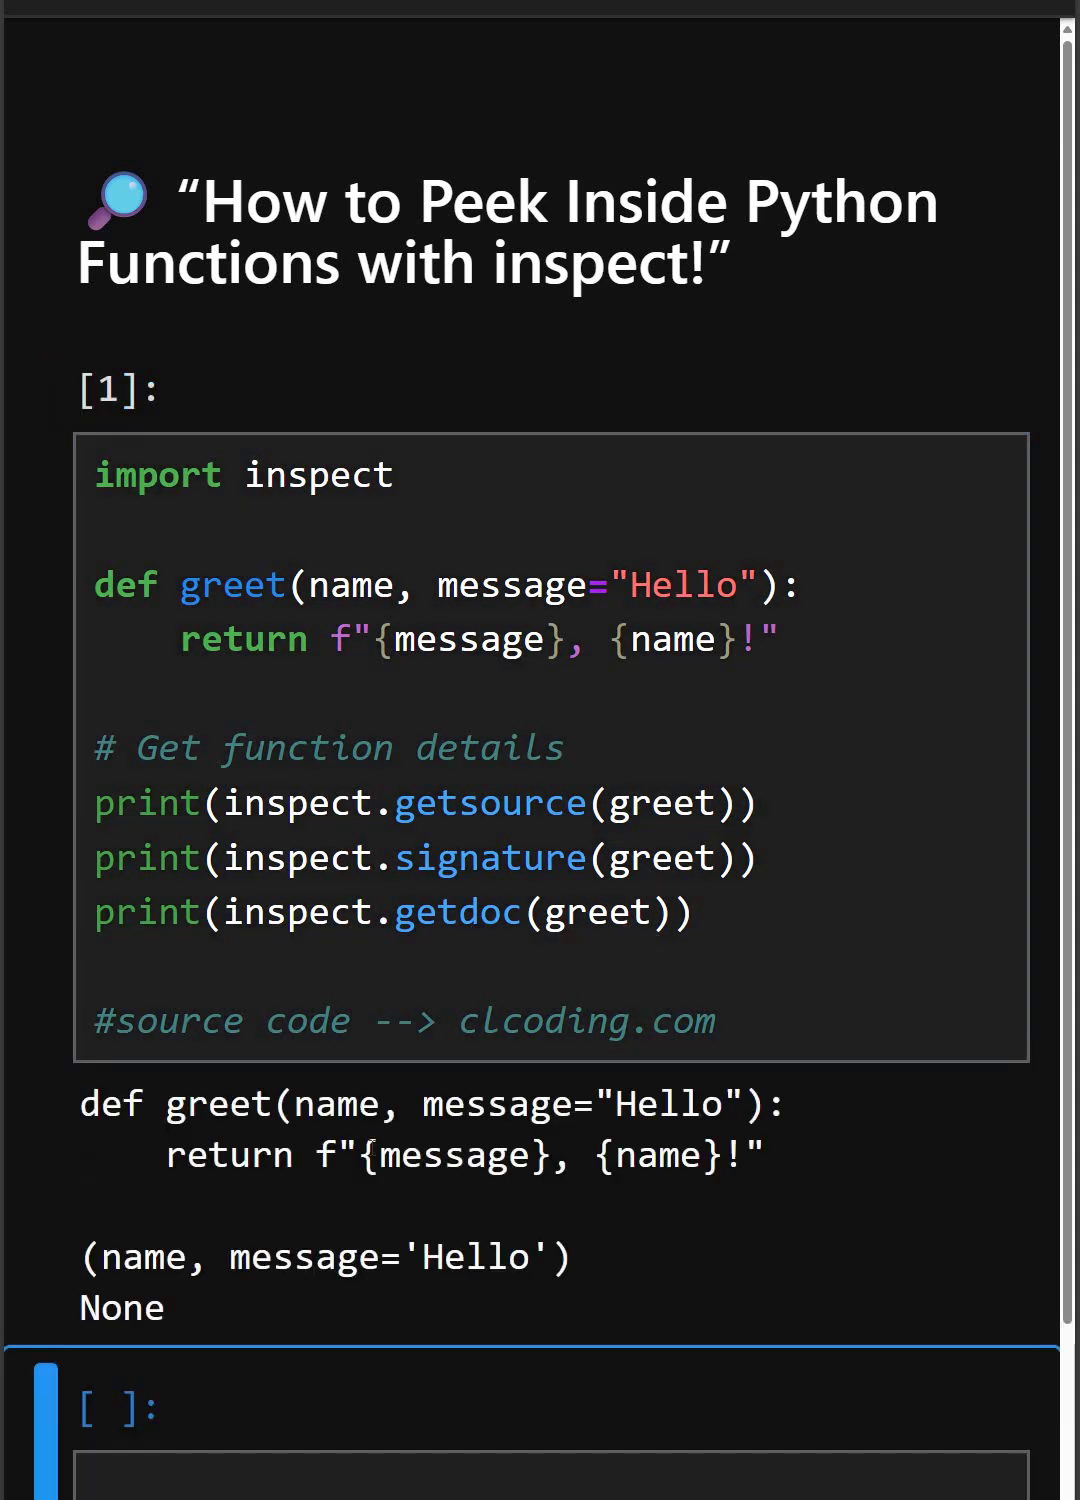
pyautogui.scroll(-1, 370, 1142)
pyautogui.scroll(-1, 369, 1143)
pyautogui.scroll(-1, 369, 1142)
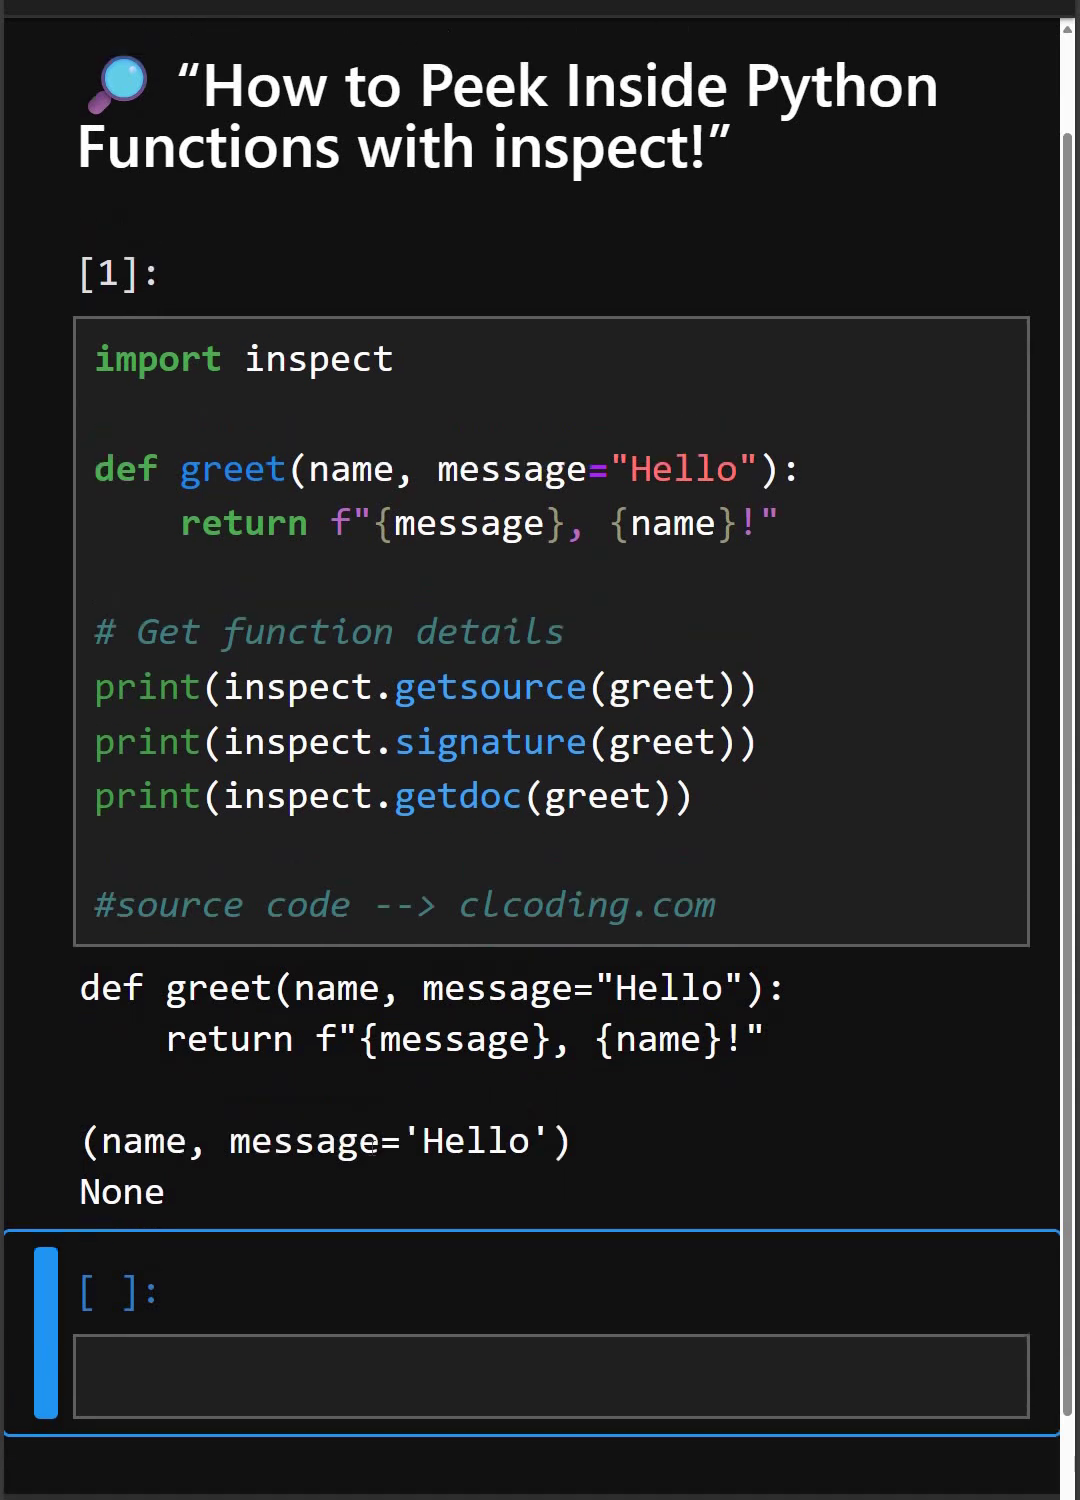
pyautogui.scroll(2, 370, 1143)
pyautogui.scroll(1, 369, 1142)
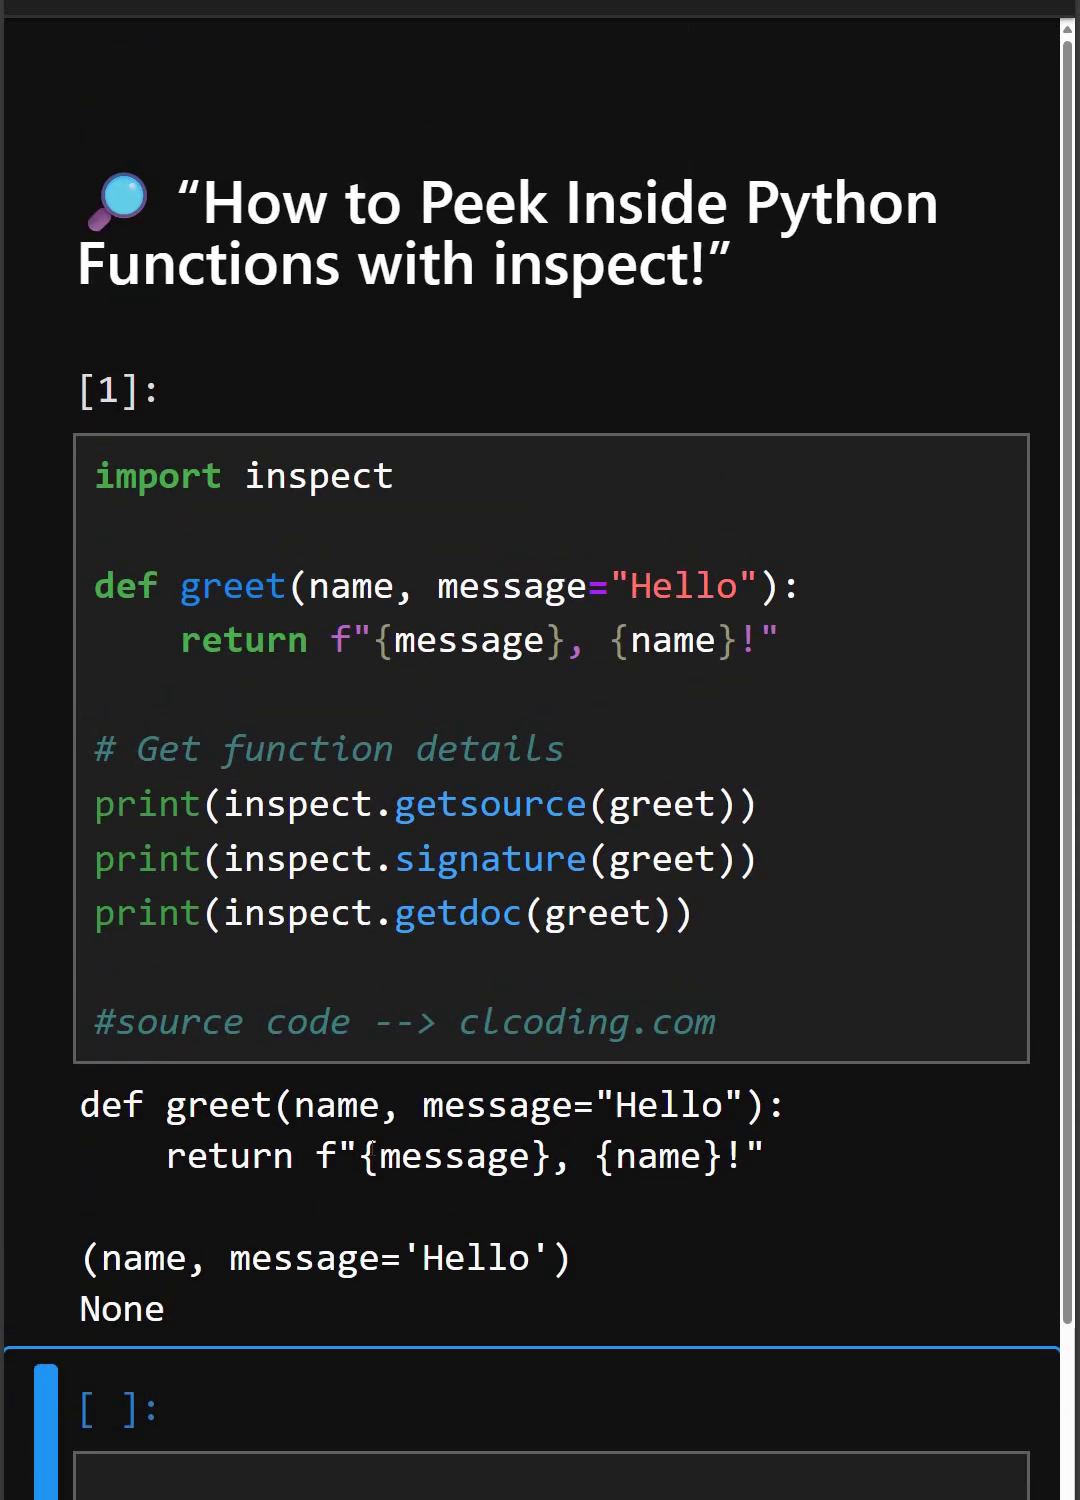